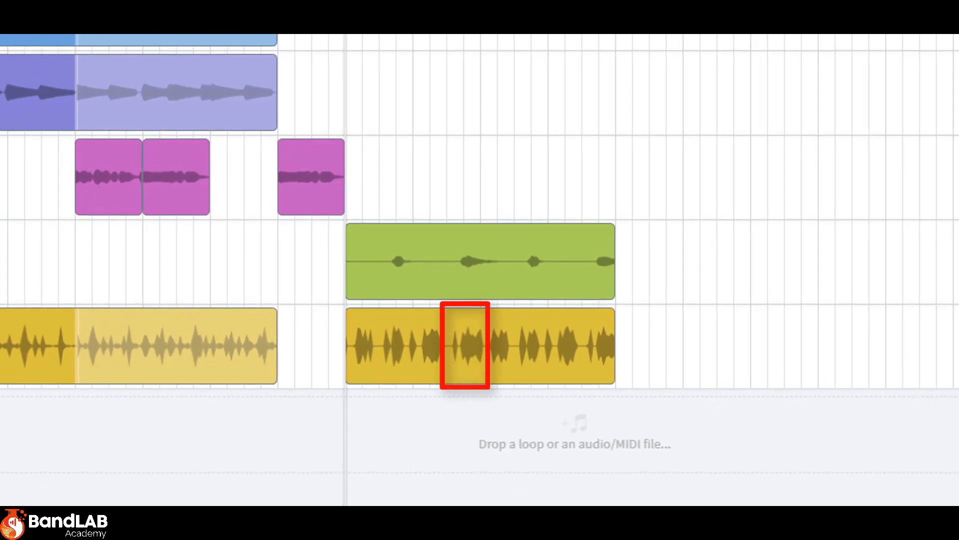
Shorten the Beat region starting at bar 25 to about 1.75 bars and paste a copy of it at bar 27.
key(space)
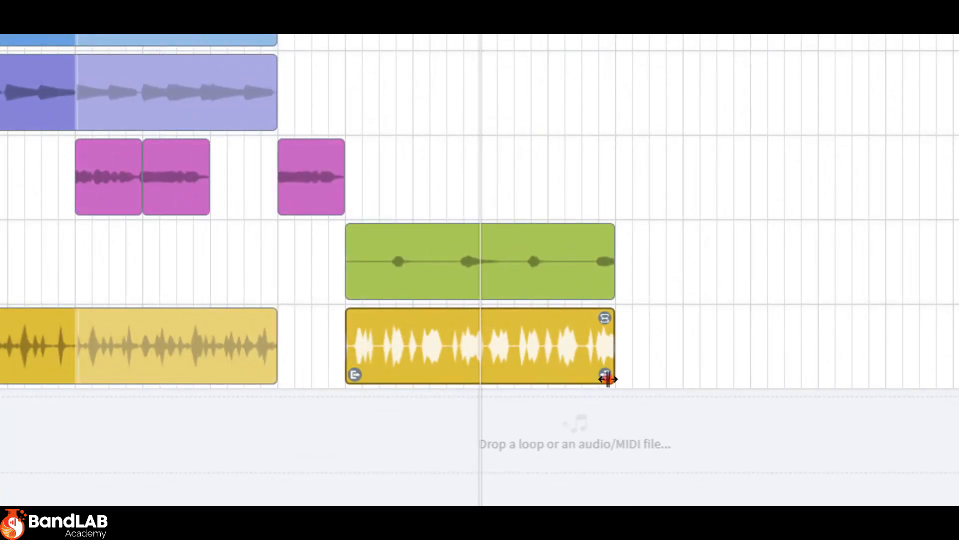
drag(607, 378, 457, 360)
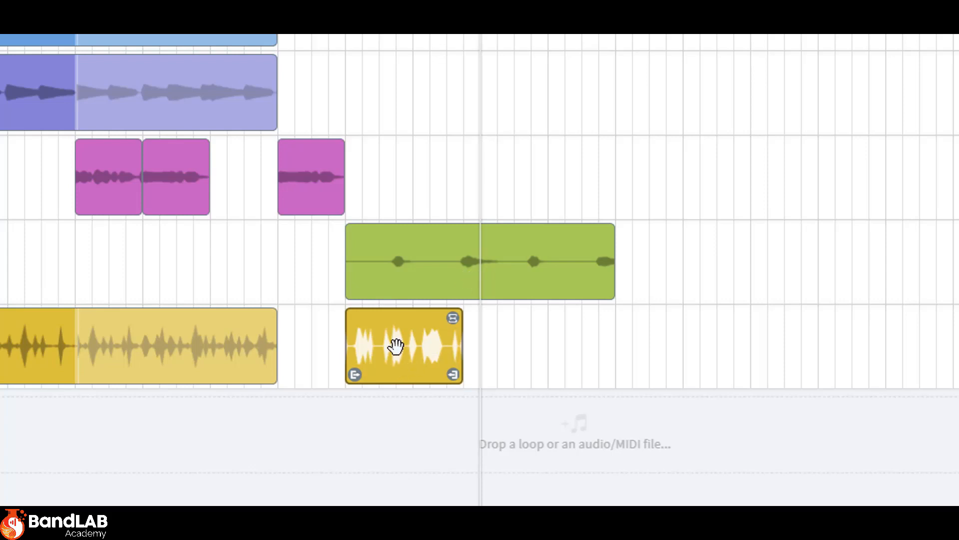
right_click(396, 346)
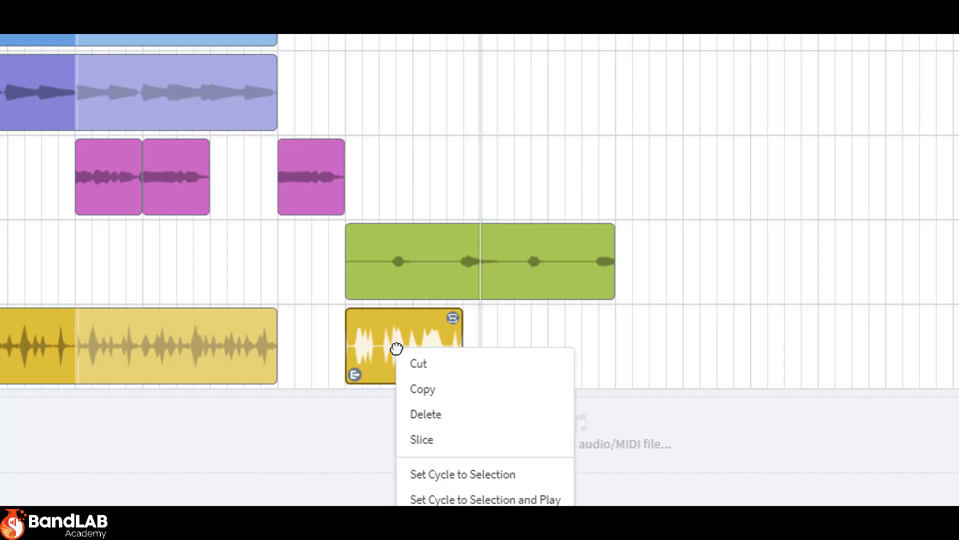
click(425, 389)
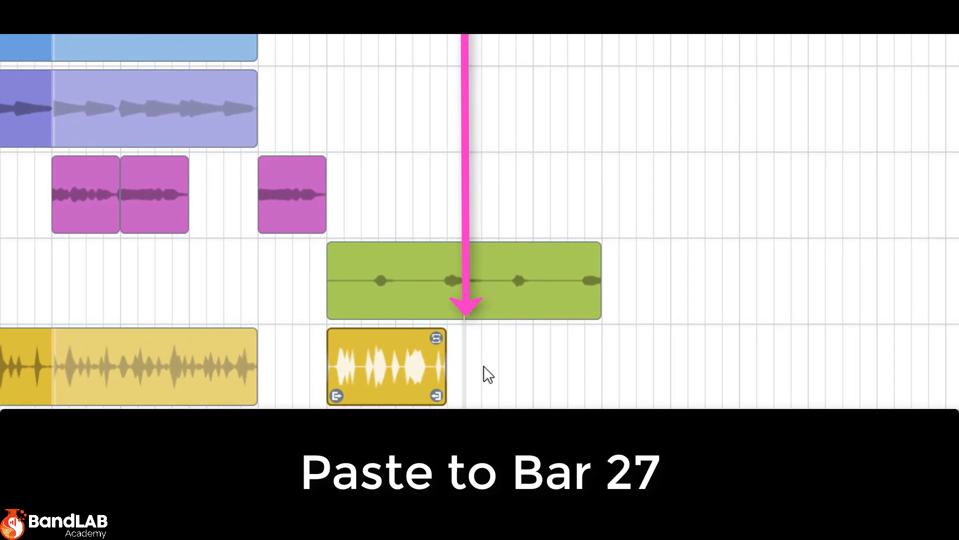
right_click(484, 370)
click(504, 386)
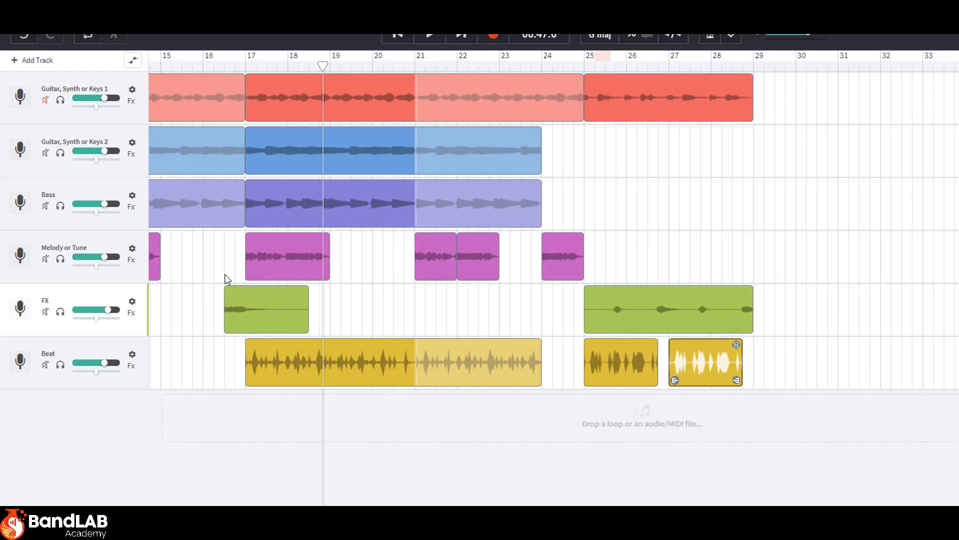
drag(88, 303, 90, 304)
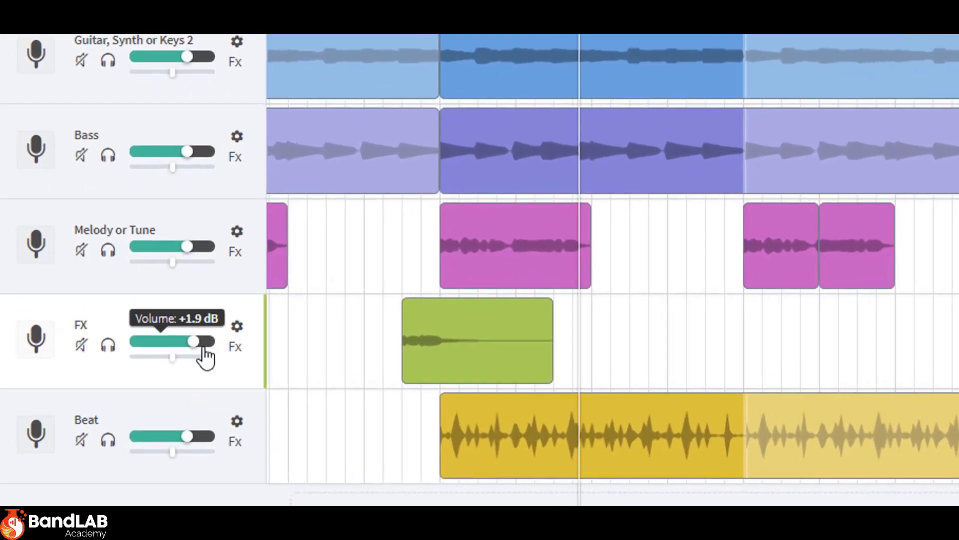
mouse_move(206, 347)
mouse_down()
mouse_move(147, 348)
mouse_move(229, 348)
mouse_move(214, 359)
mouse_up()
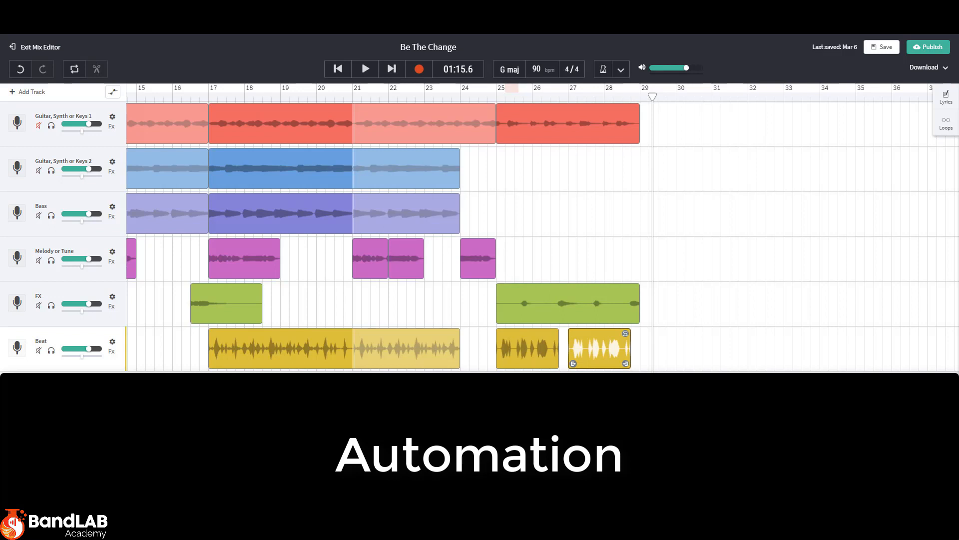
key(ctrl+z)
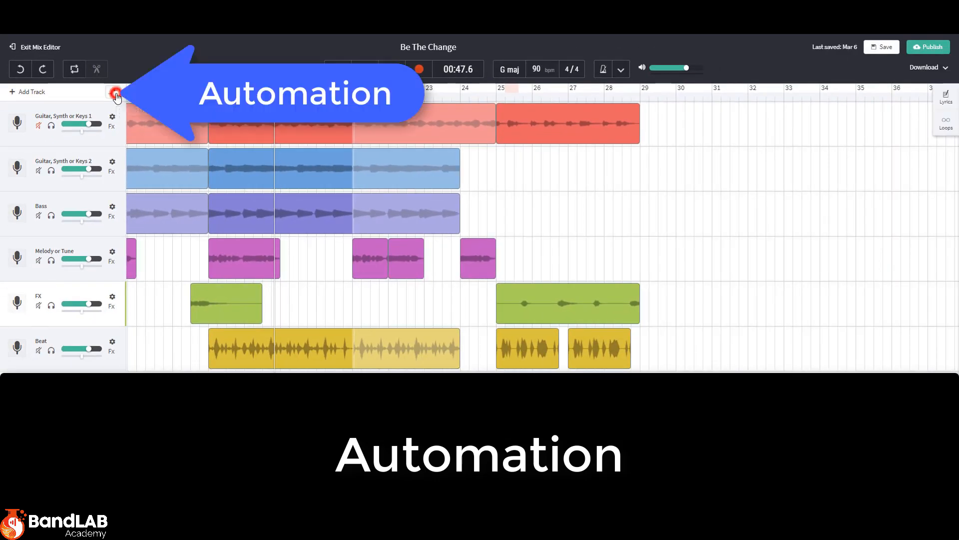
Show the track automation and add a volume point on the FX track at bar 16, just before its region.
click(115, 93)
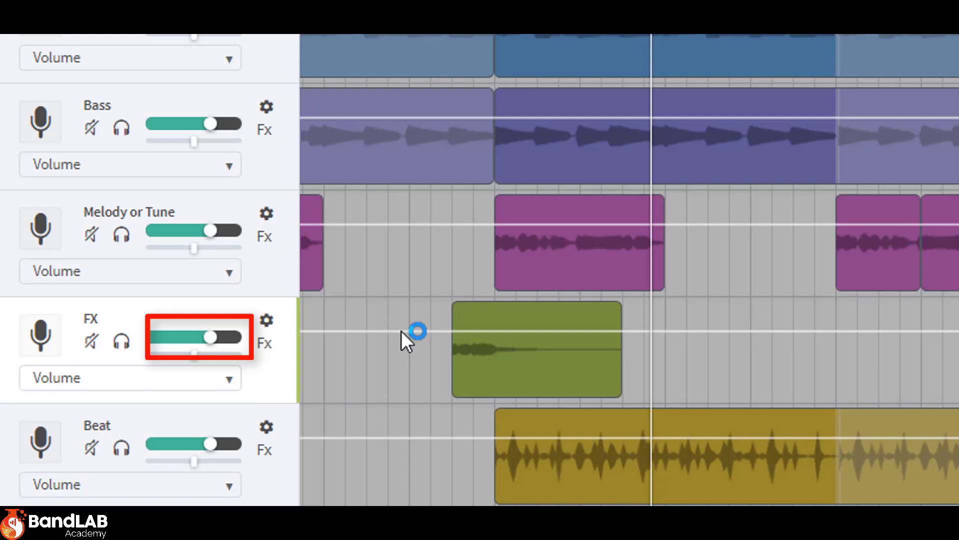
mouse_move(401, 330)
mouse_down()
mouse_move(406, 292)
mouse_move(409, 403)
mouse_move(412, 325)
mouse_up()
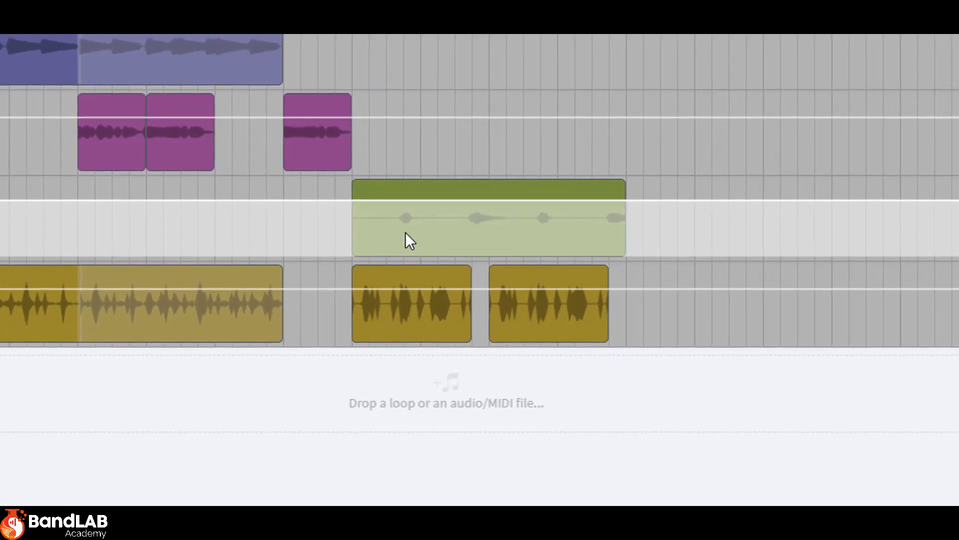
Add three volume automation points around the first sound in the FX region at bar 25, raising the middle point into a peak.
click(378, 201)
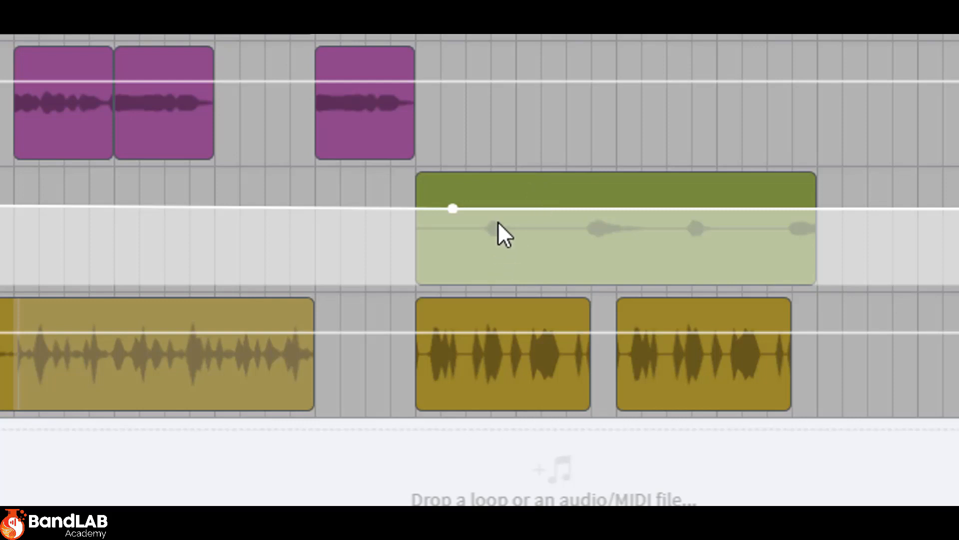
drag(493, 209, 494, 215)
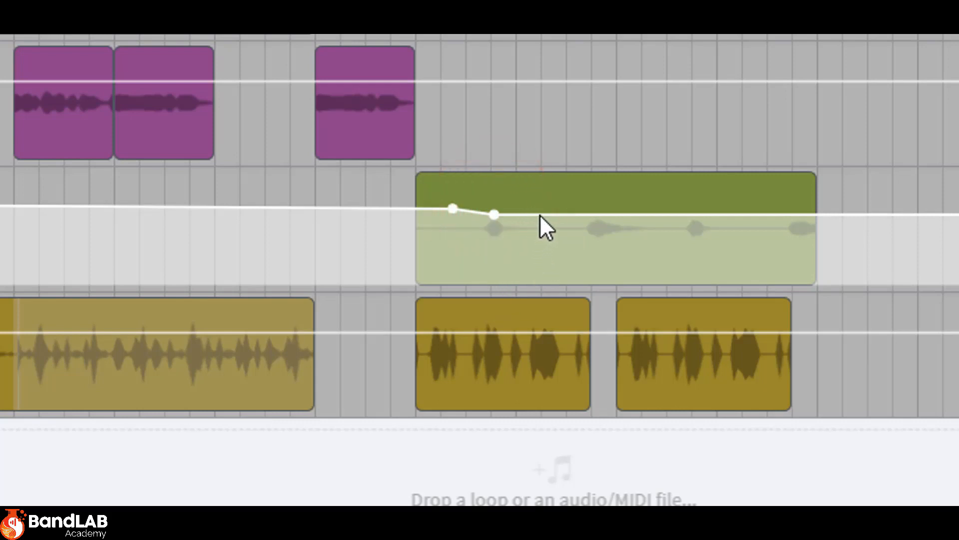
drag(536, 215, 493, 179)
click(493, 216)
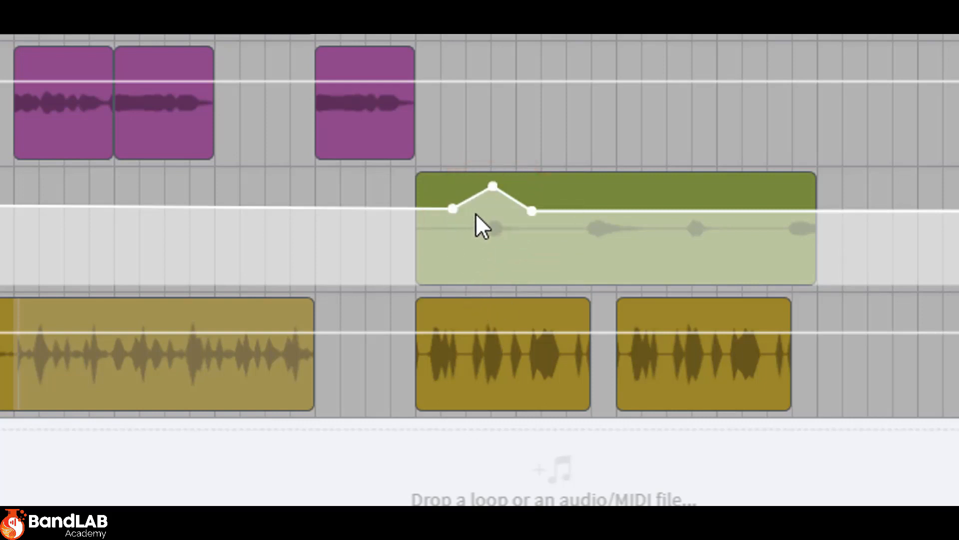
click(447, 262)
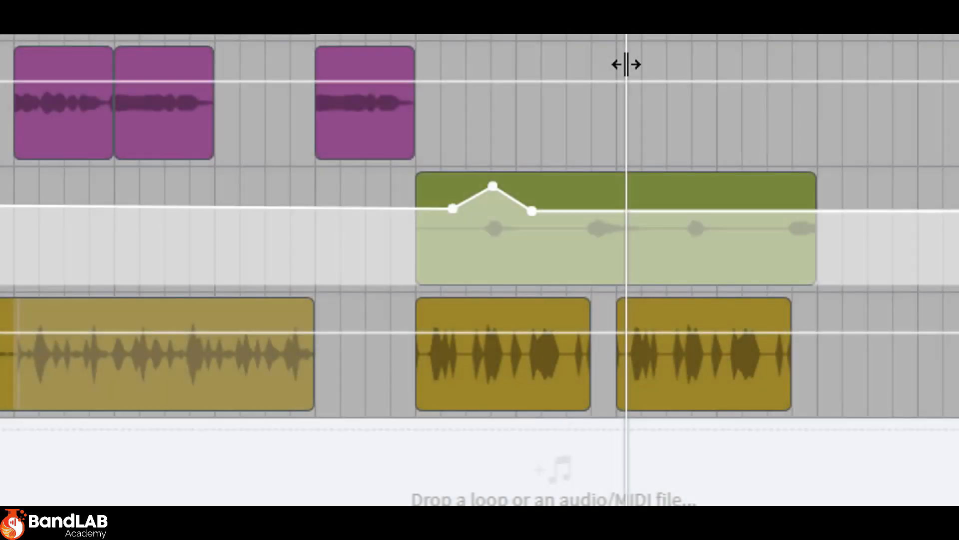
Add volume points at about -1.8 dB around the third sound in the bar 25 FX region and raise the middle one.
click(688, 242)
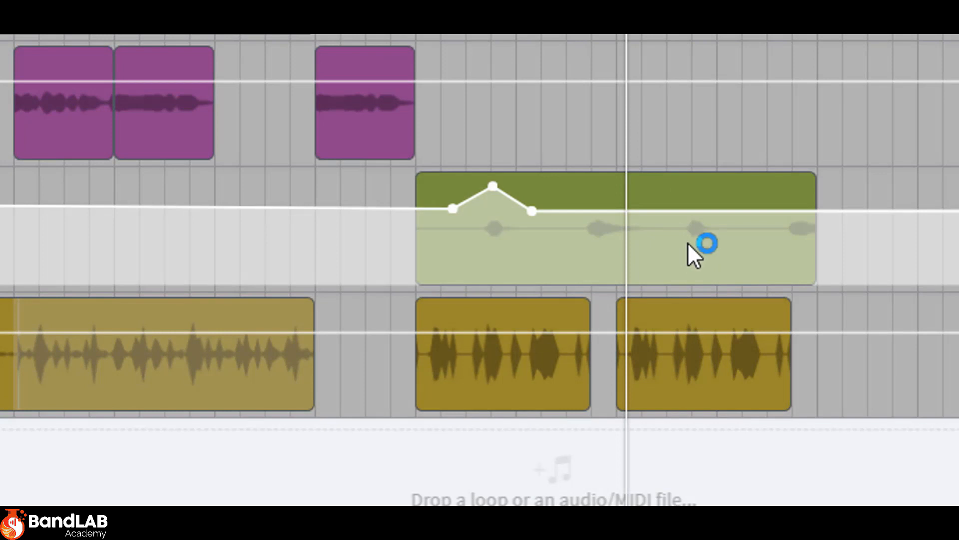
click(661, 210)
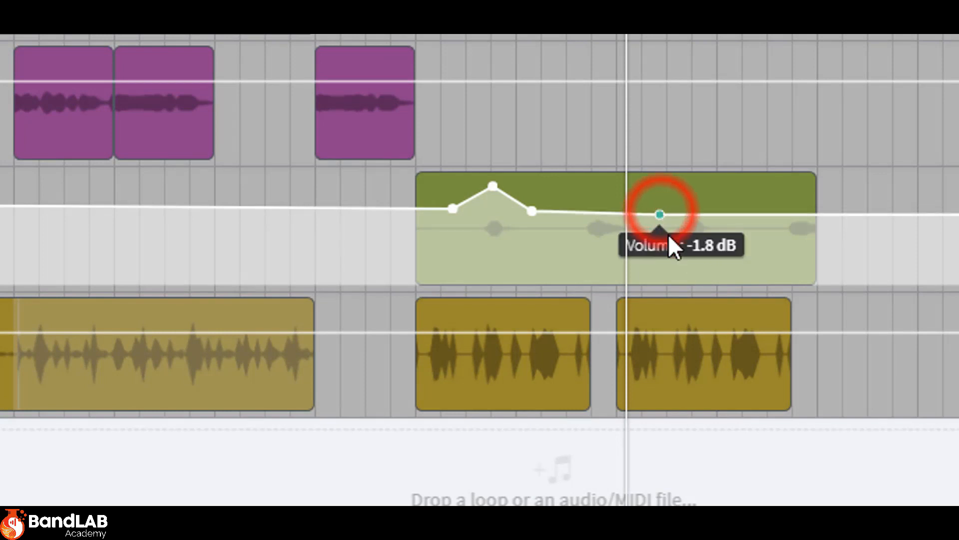
click(695, 212)
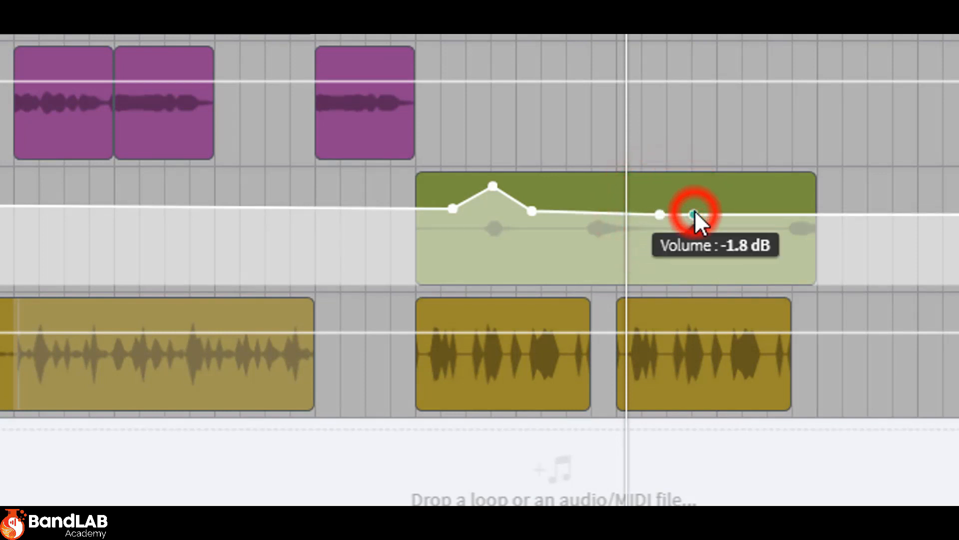
click(735, 212)
drag(696, 212, 697, 180)
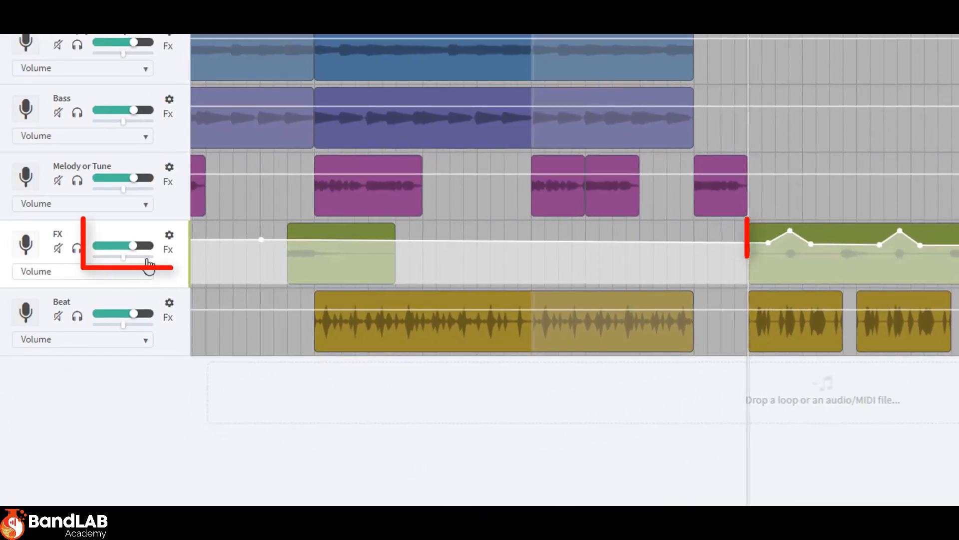
Show the track automation and switch the FX track's automation parameter from Volume to Pan.
mouse_move(156, 257)
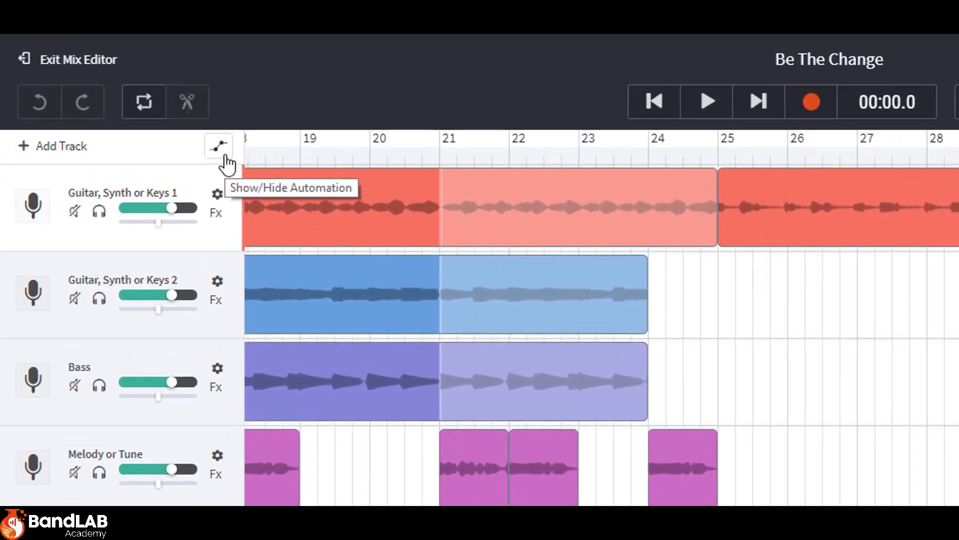
click(224, 154)
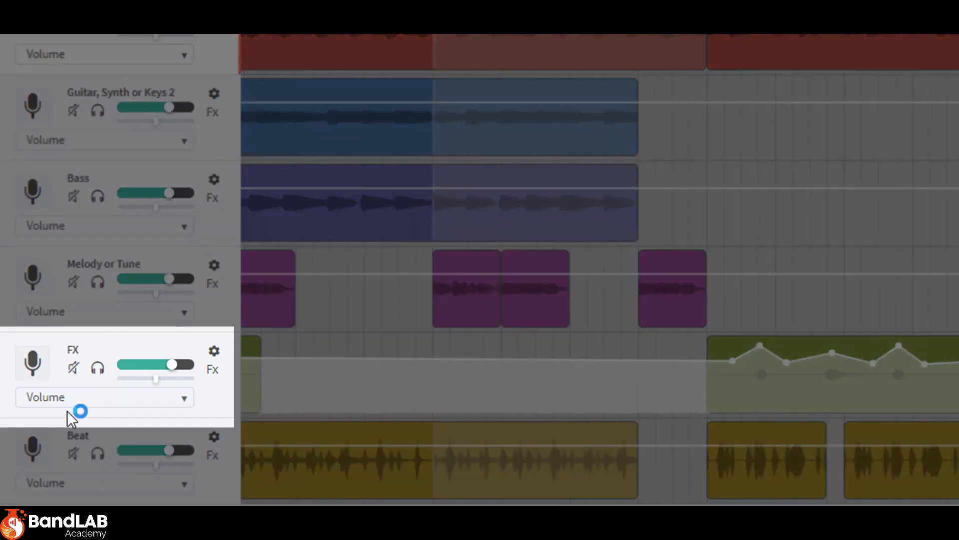
click(183, 399)
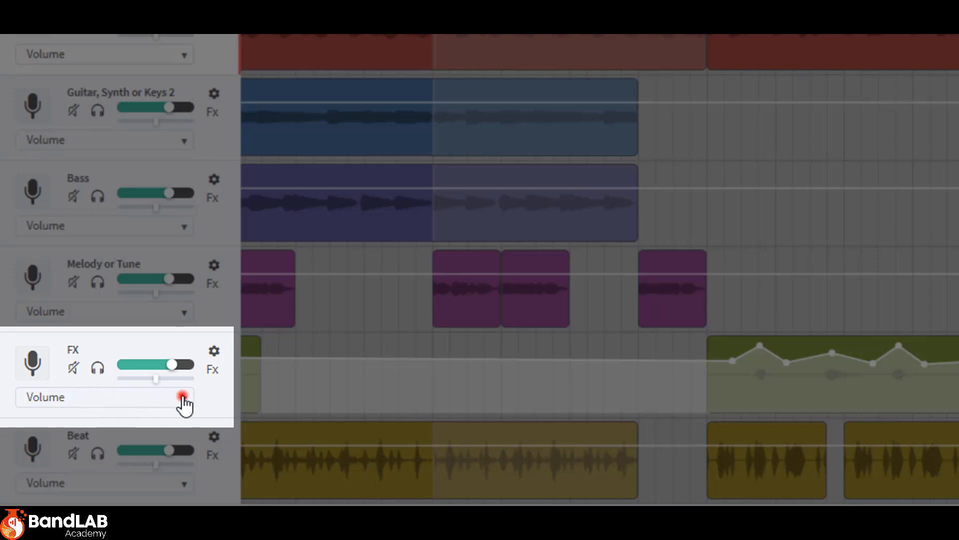
click(140, 419)
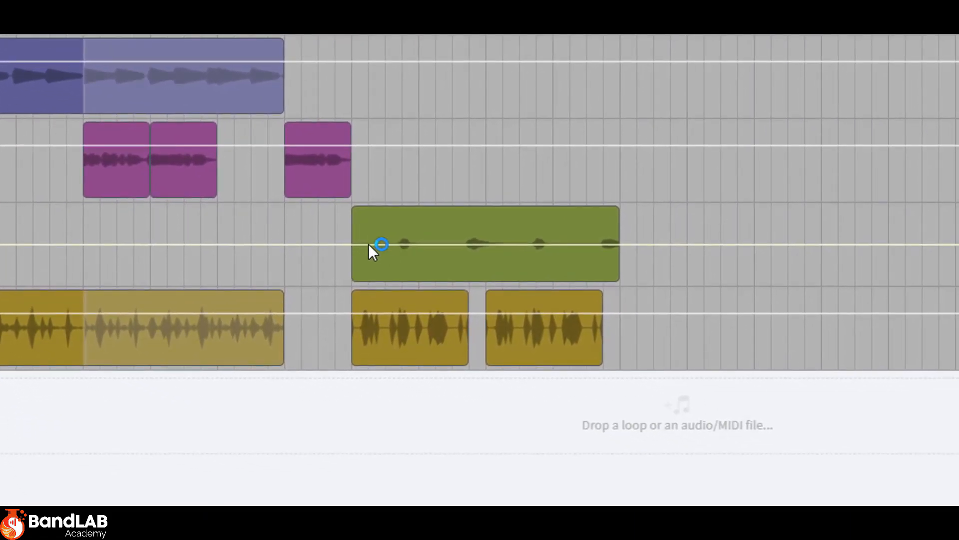
Add pan points around the first sound in the bar 25 FX region, raising the middle one to pan it right.
click(367, 244)
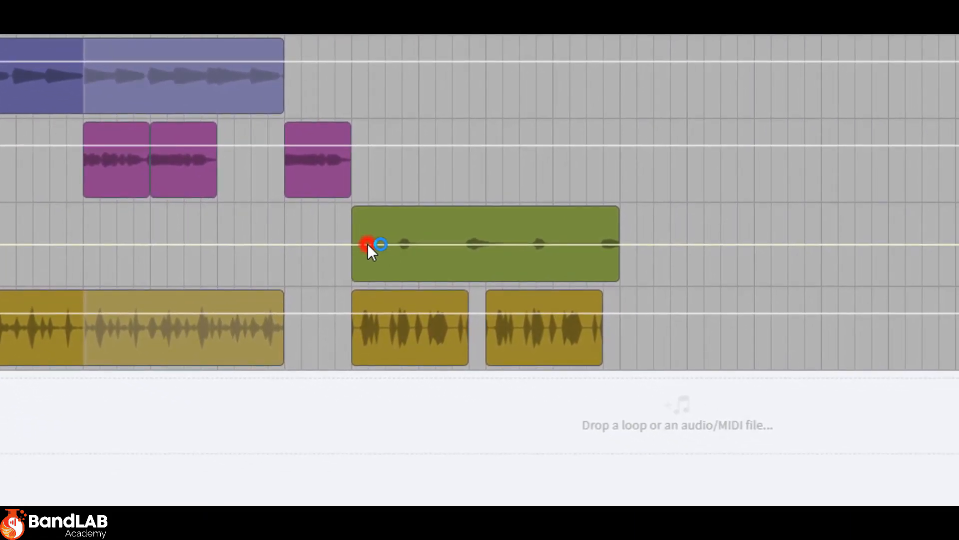
click(438, 247)
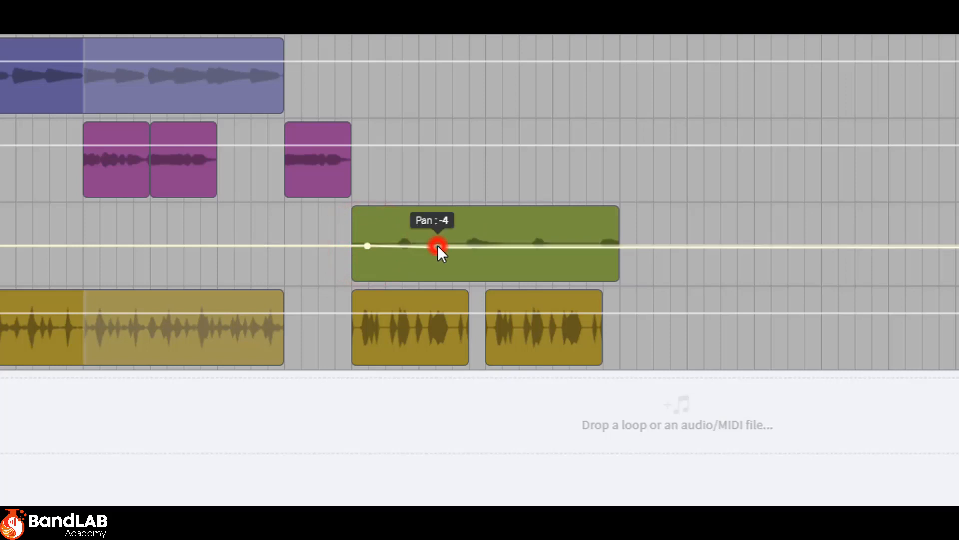
click(404, 244)
drag(403, 244, 402, 203)
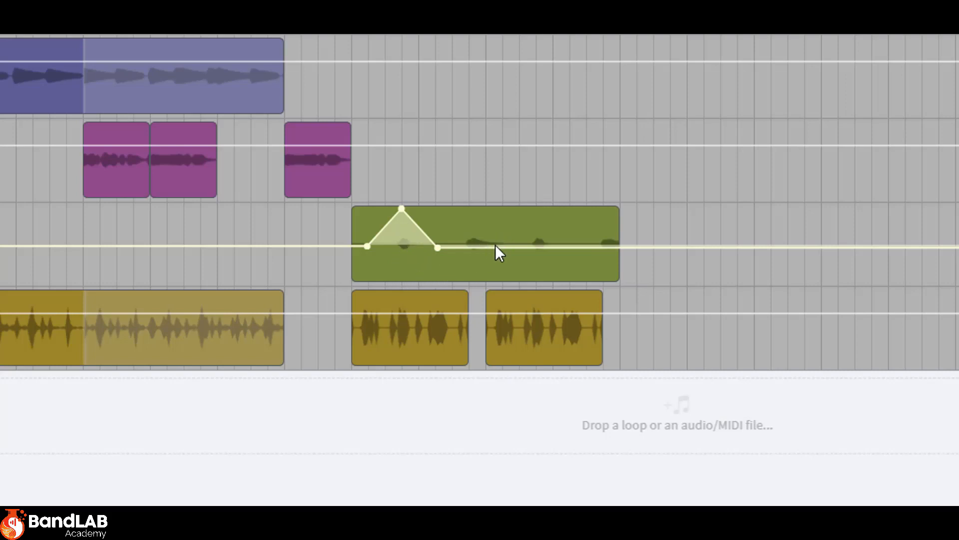
Add pan points at the second sound in the bar 25 FX region, lowering the one over the sound to -45.
click(511, 247)
click(477, 247)
drag(477, 247, 478, 277)
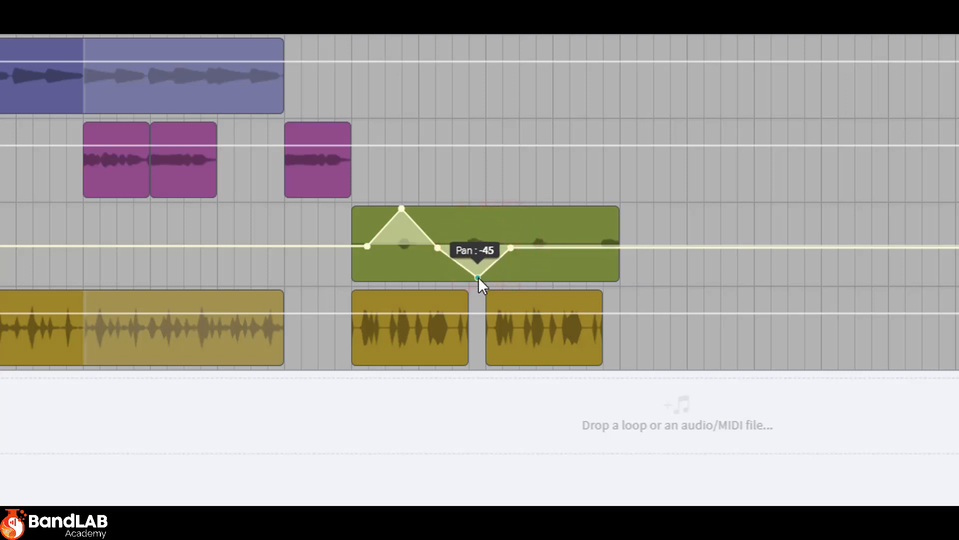
Pan the third FX sound far right, swing the pan far left after it, and return to near centre at the last sound.
click(540, 246)
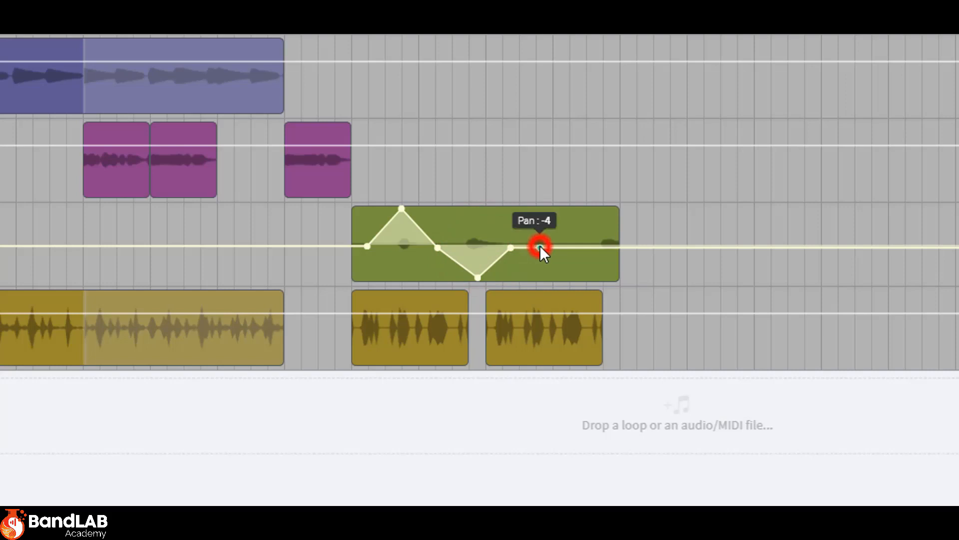
drag(541, 246, 535, 205)
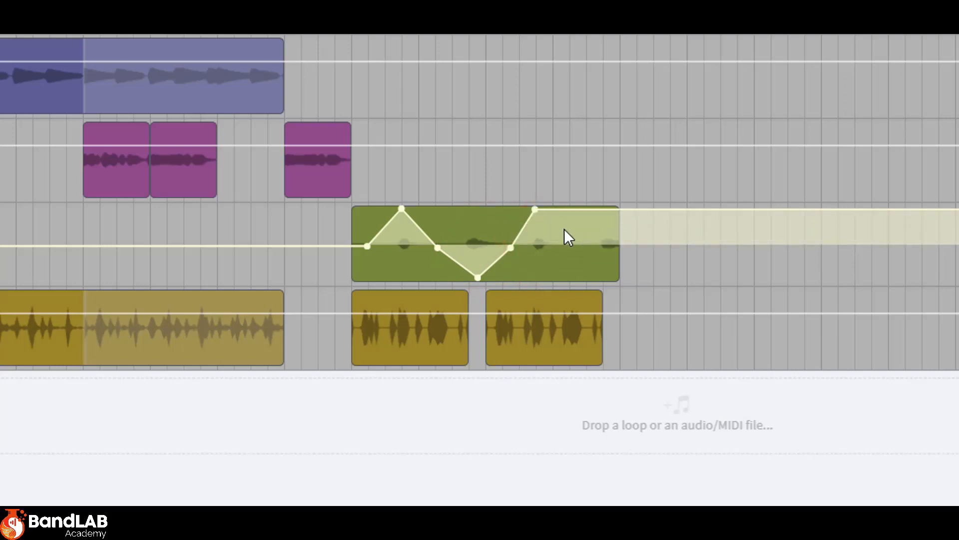
click(574, 208)
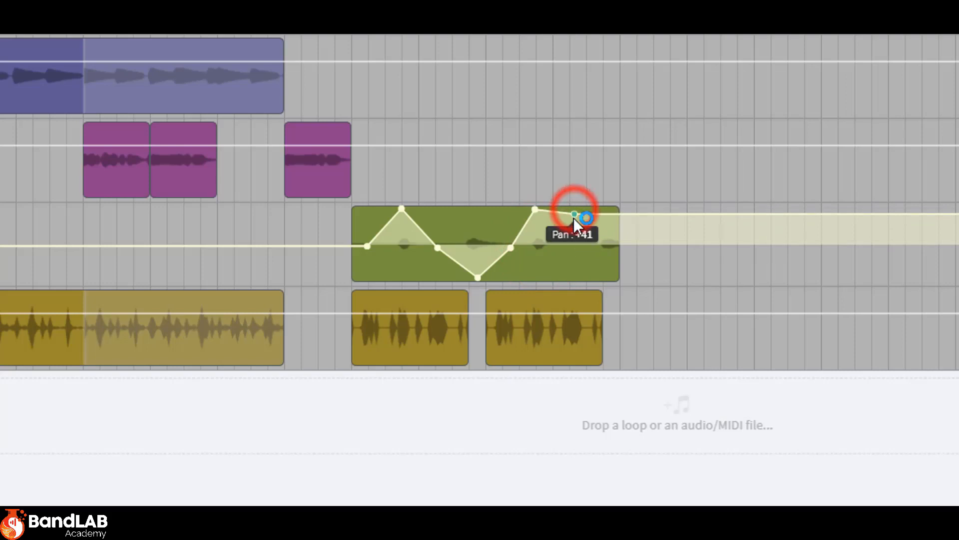
drag(574, 210, 574, 278)
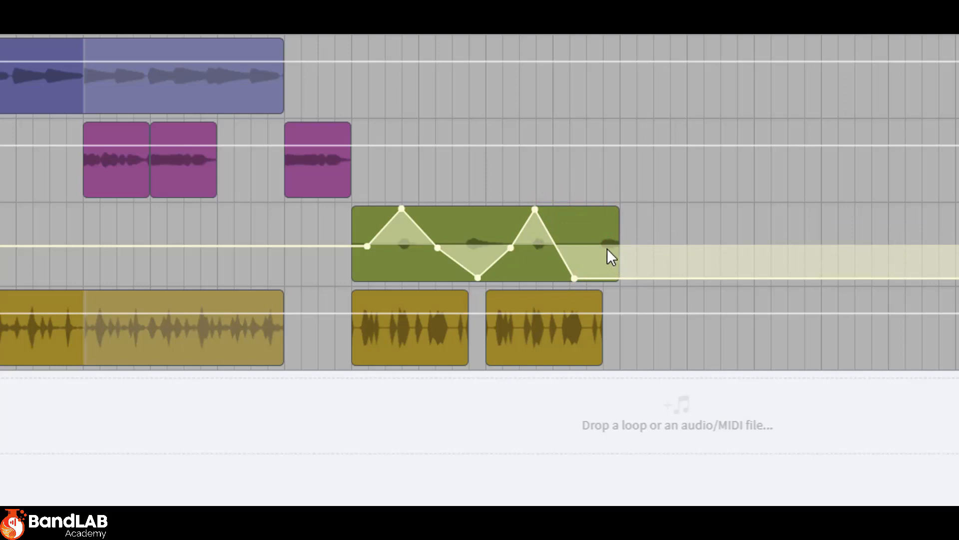
drag(609, 246, 601, 241)
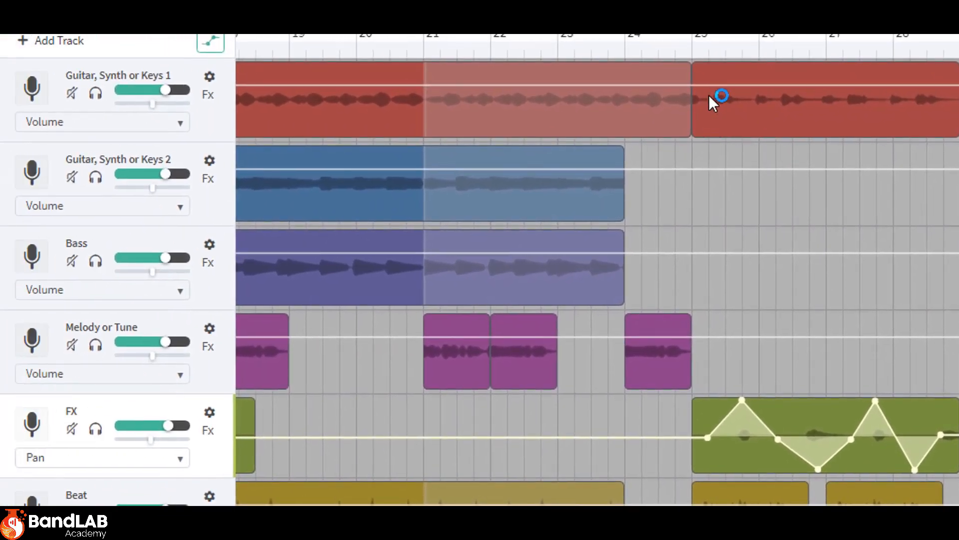
Switch the Guitar, Synth or Keys 1 automation to Pan and ramp it from centre to far right across the bar 25 region.
click(138, 123)
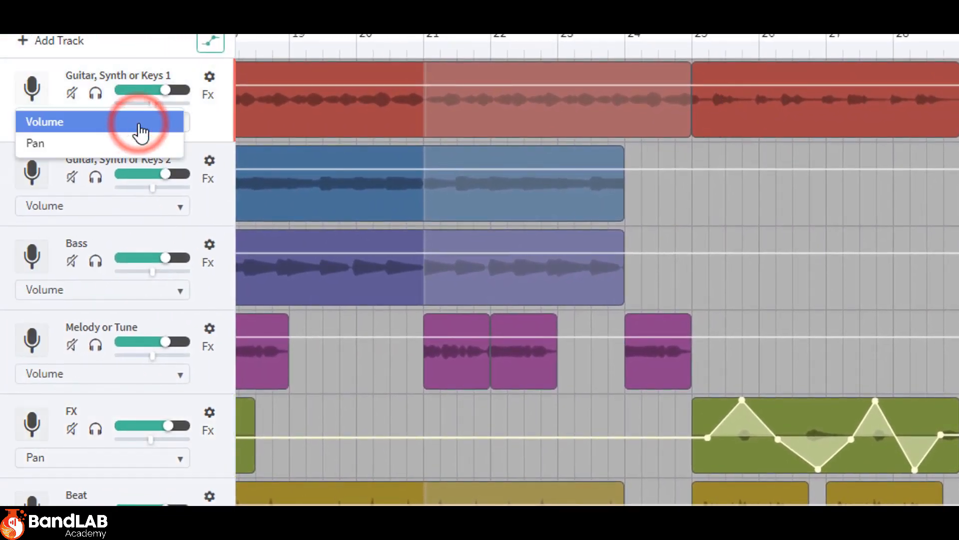
click(133, 144)
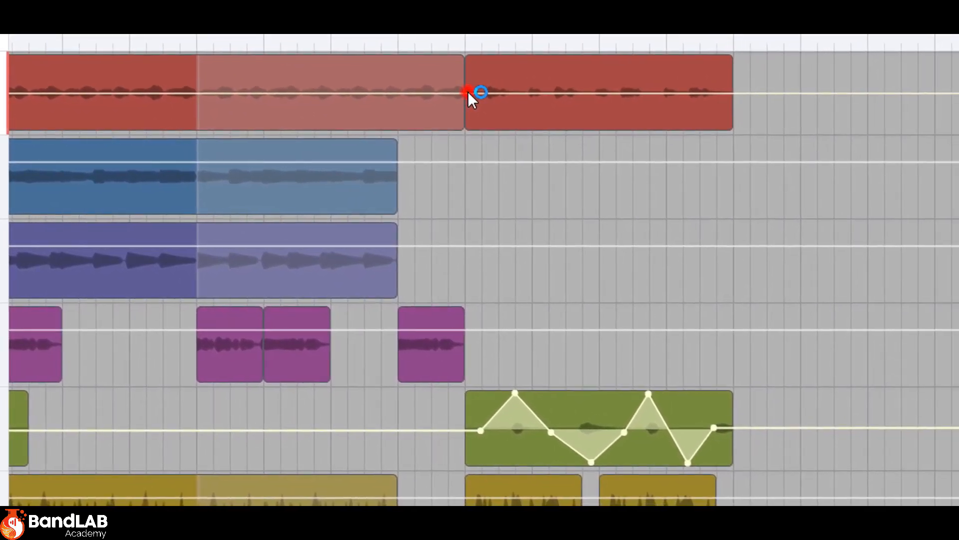
click(687, 100)
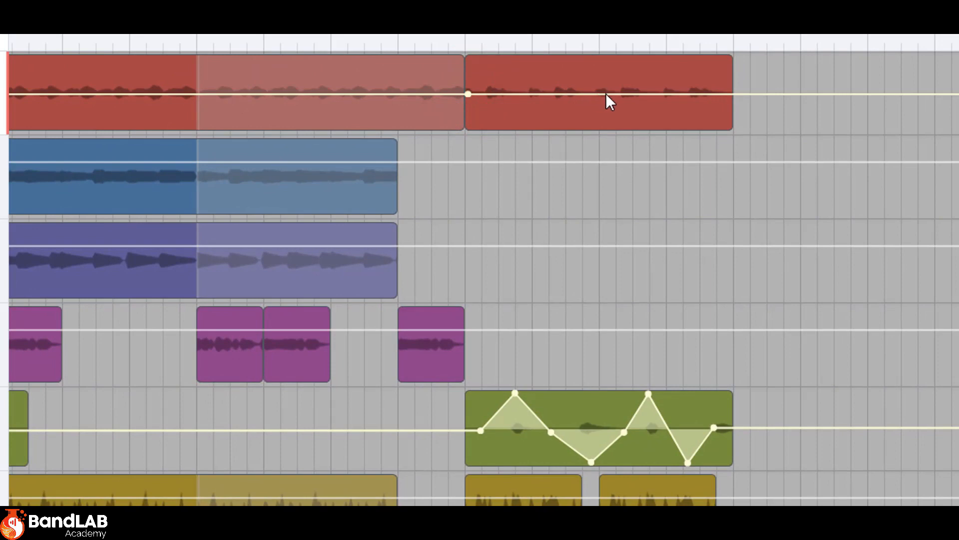
drag(716, 93, 722, 53)
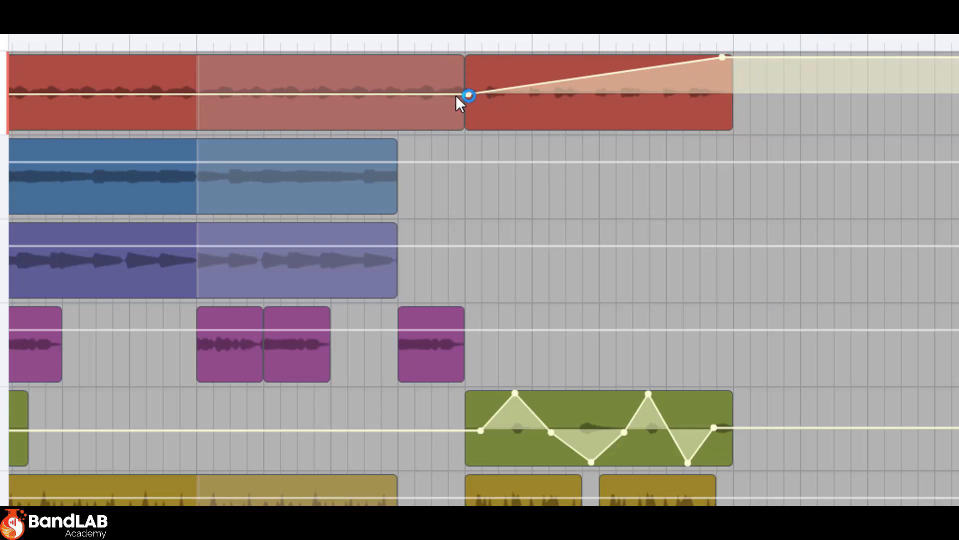
Lower the Guitar, Synth or Keys 1 pan point at bar 25 to -50 and play back the ending from bar 25.
drag(466, 96, 466, 130)
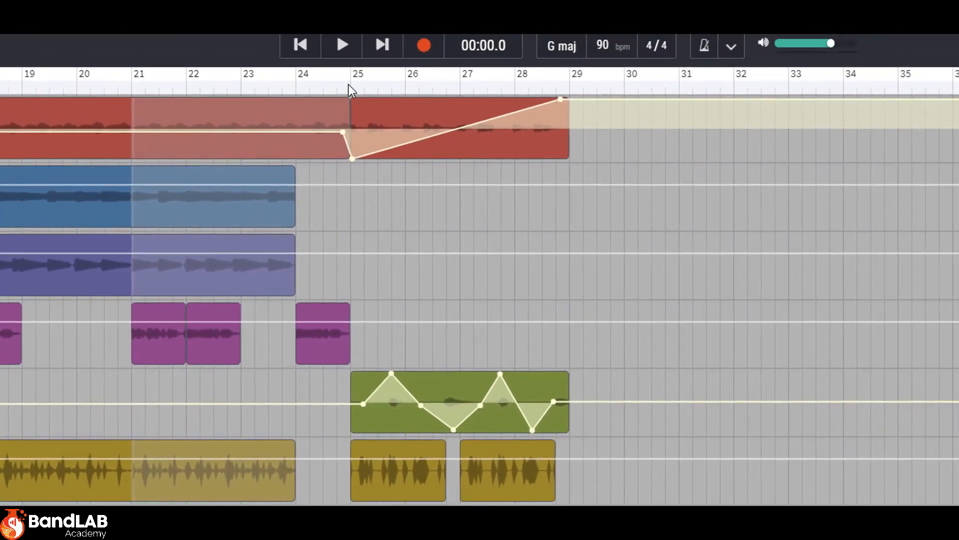
click(464, 35)
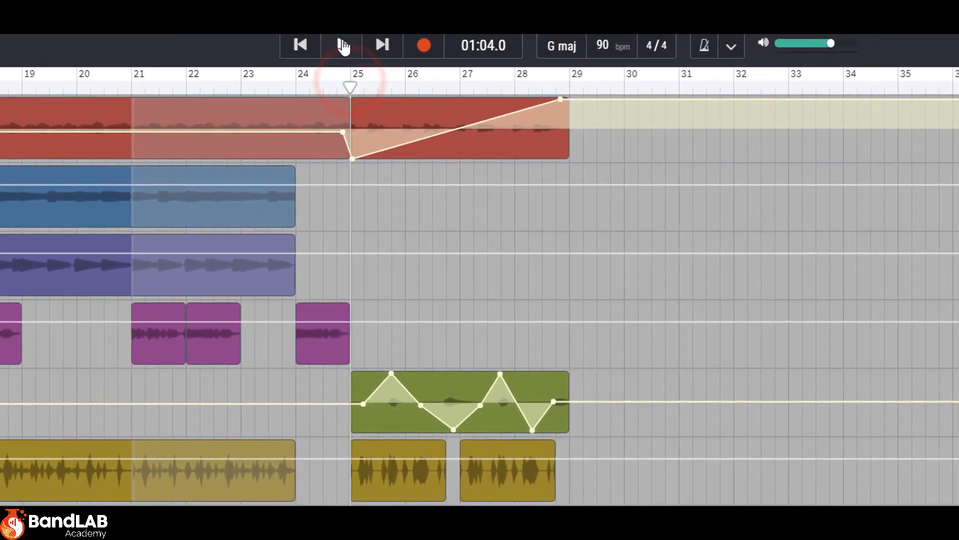
click(342, 45)
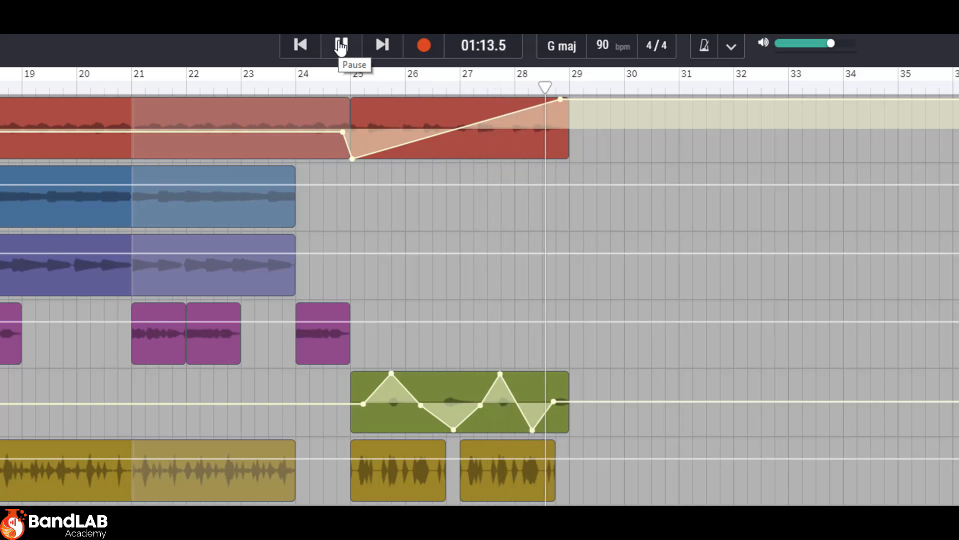
click(341, 46)
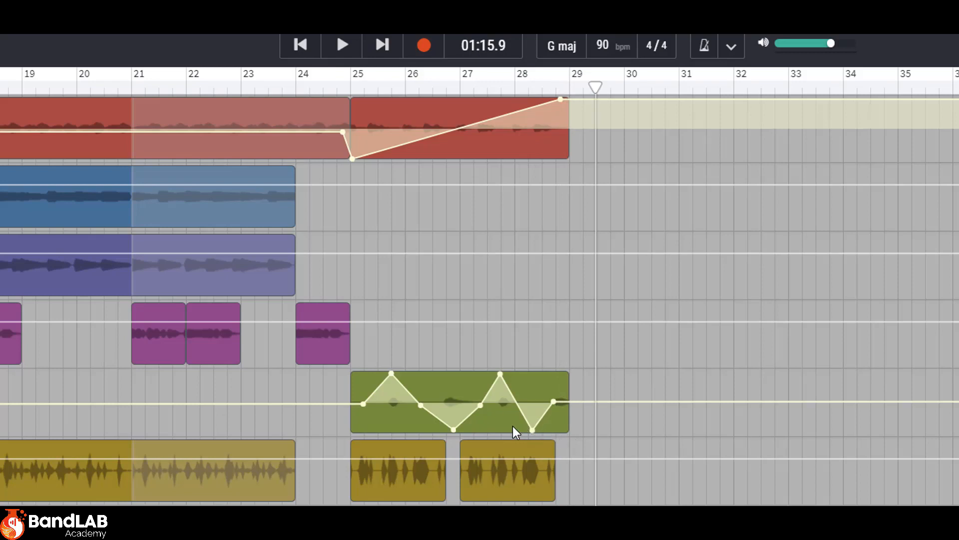
Soften the four pan extremes in the bar 25 FX region by moving them closer to centre, setting the first to +36.
mouse_move(394, 371)
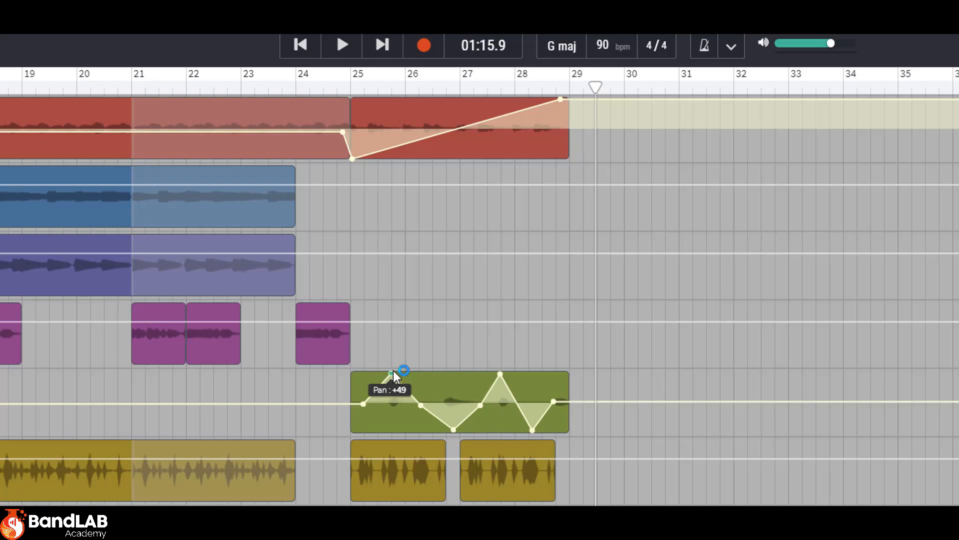
drag(392, 374, 391, 381)
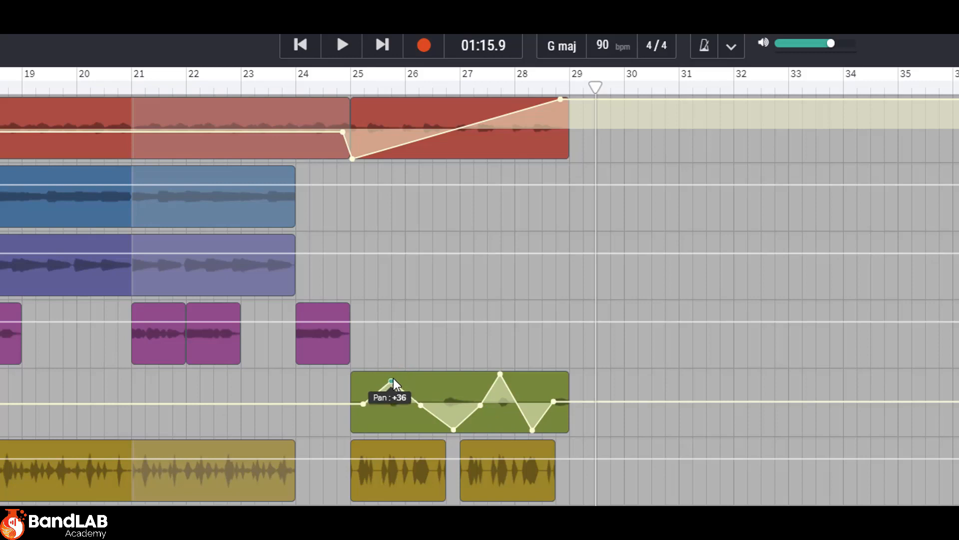
drag(455, 433, 454, 421)
mouse_move(502, 375)
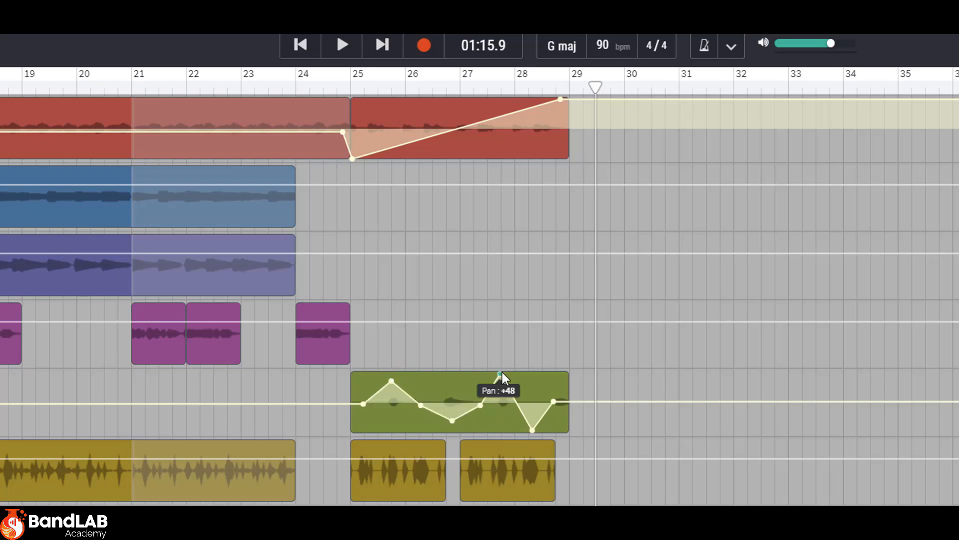
drag(502, 376, 503, 383)
mouse_move(534, 433)
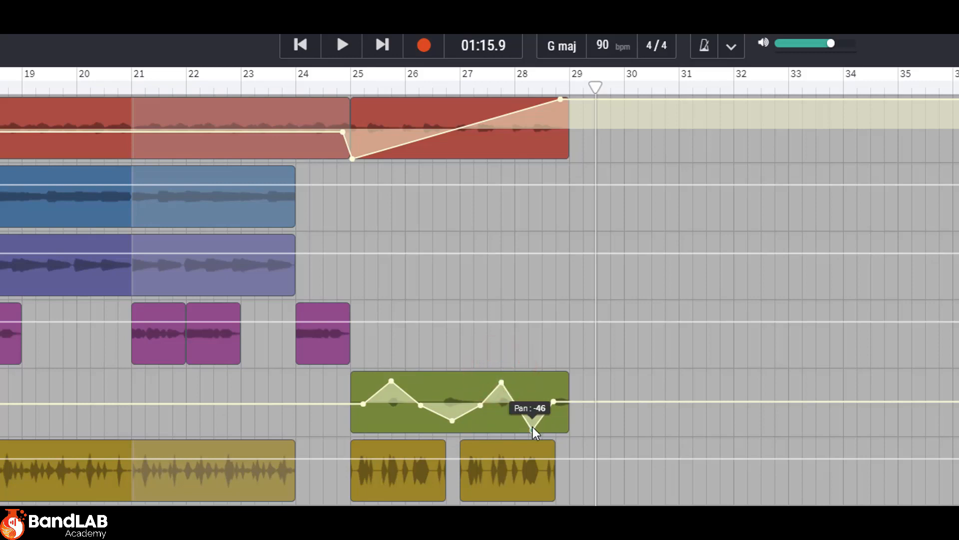
drag(534, 433, 534, 418)
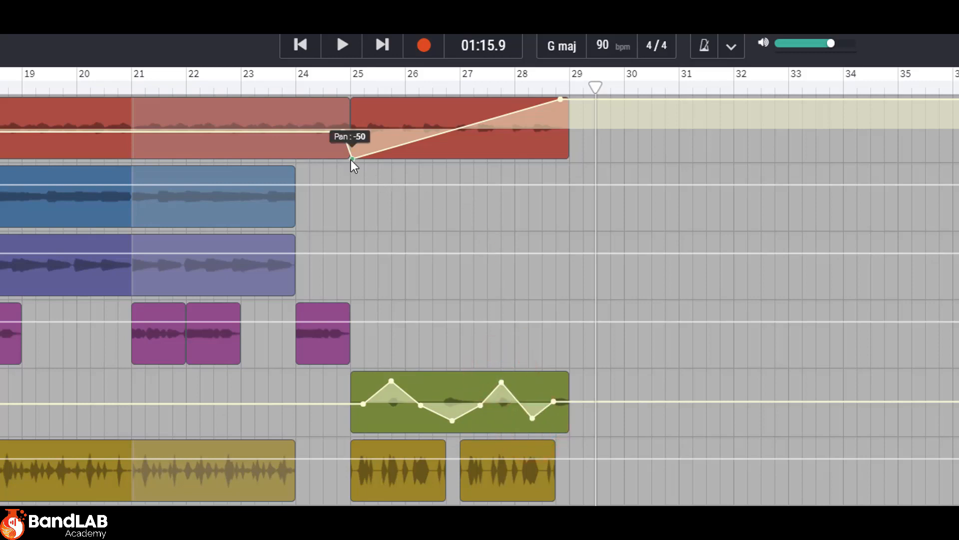
Move the Guitar, Synth or Keys 1 far-left pan point slightly past bar 25 and raise it closer to centre.
drag(353, 158, 363, 149)
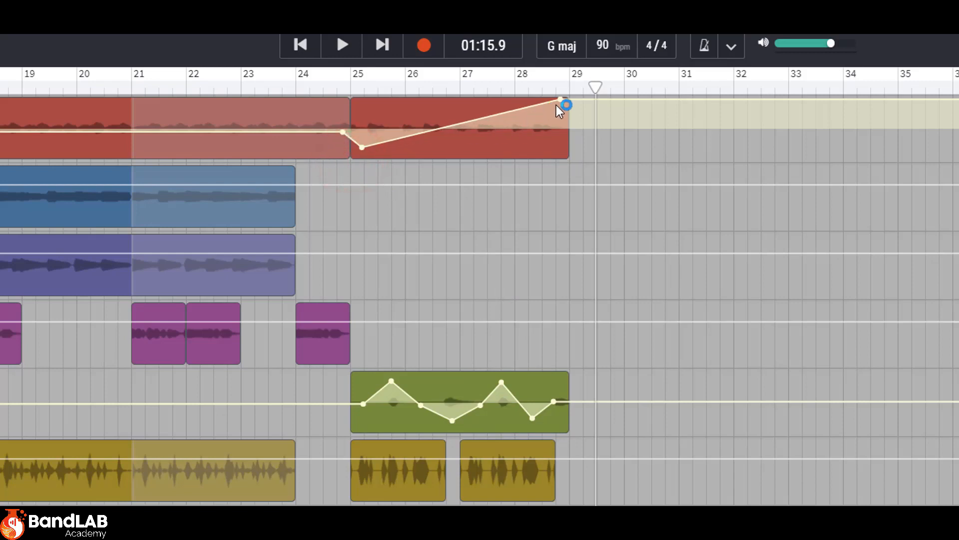